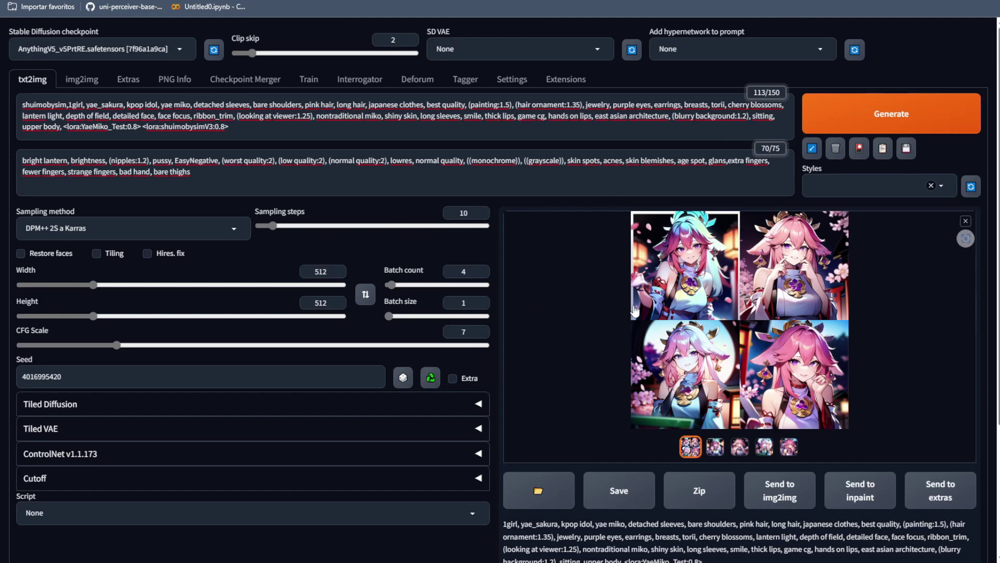
# Step: Examine the generated images one by one and the shuimobysim LoRA tag and trigger word in the prompt
pyautogui.click(716, 447)
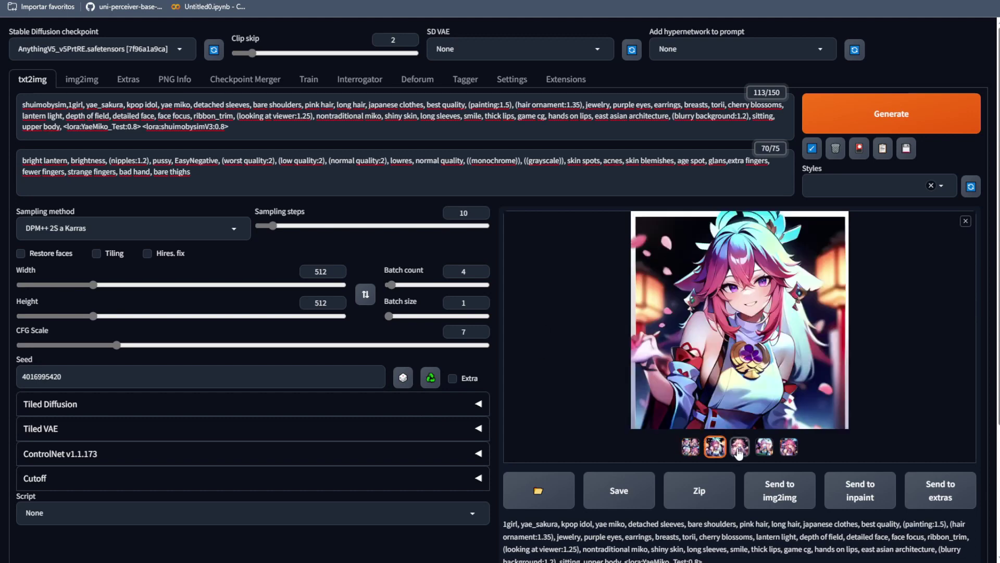
pyautogui.click(739, 447)
pyautogui.click(764, 449)
pyautogui.click(716, 447)
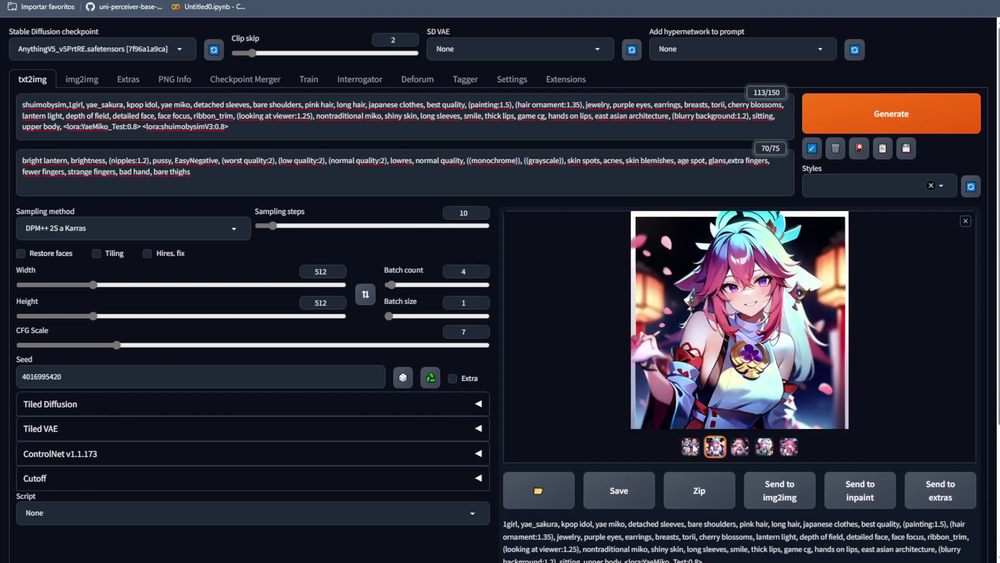
pyautogui.moveTo(140, 127); pyautogui.dragTo(218, 126)
pyautogui.click(42, 103)
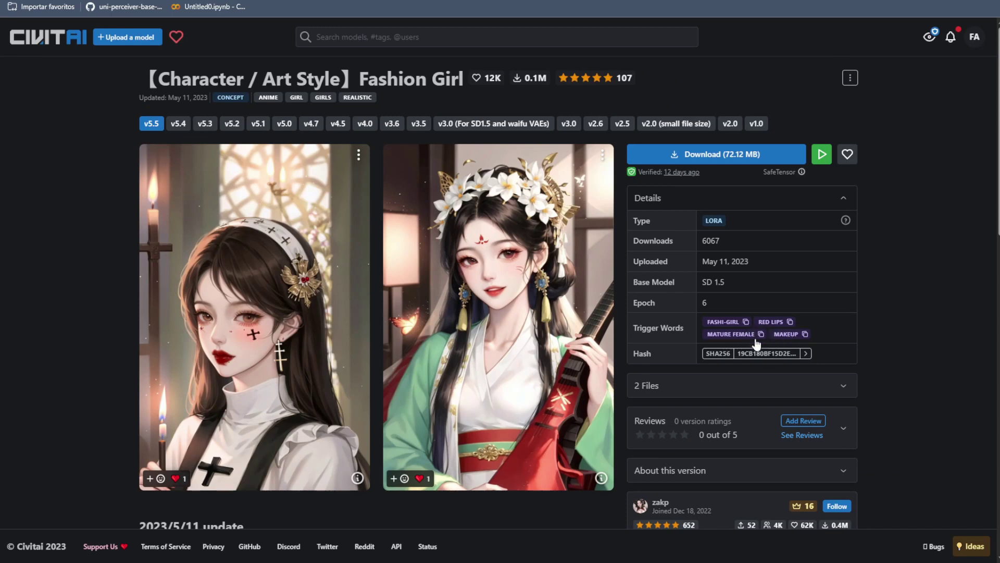
# Step: Copy the fashi-girl trigger word from the Fashion Girl LoRA page on Civitai and return to the txt2img view in Stable Diffusion web UI
pyautogui.click(744, 325)
pyautogui.hotkey('ctrl', 'Tab')
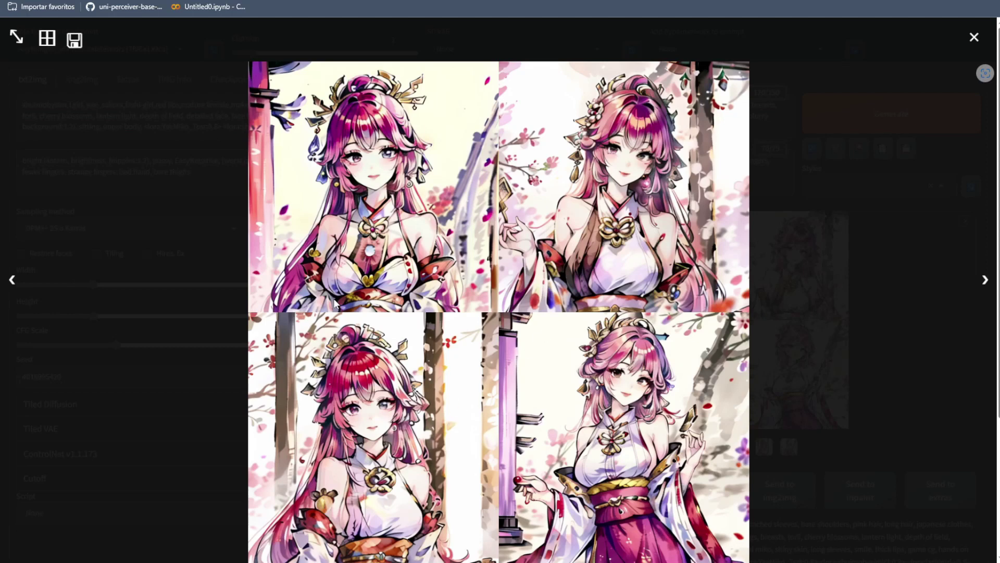
pyautogui.click(830, 261)
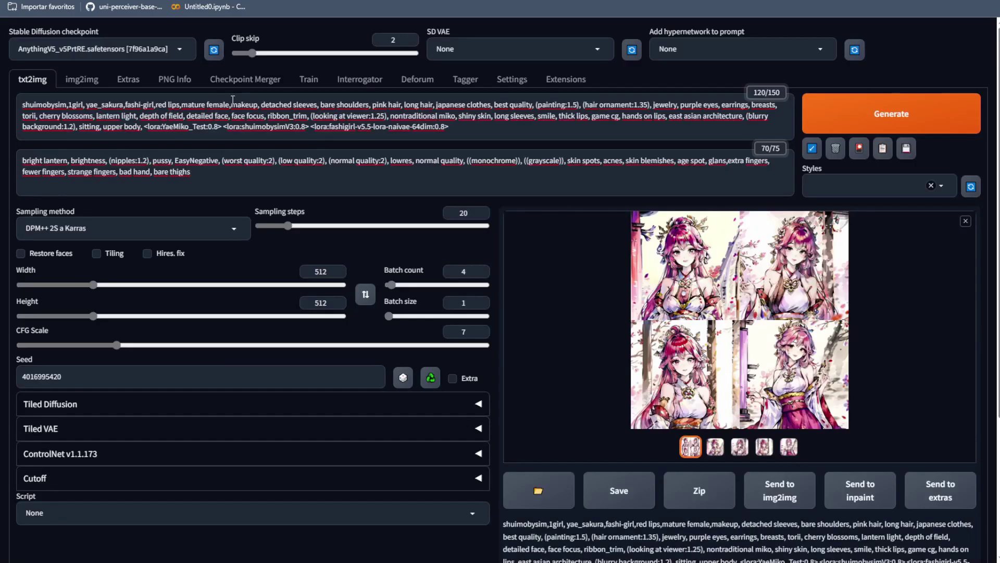
pyautogui.click(94, 521)
pyautogui.click(94, 492)
pyautogui.scroll(-3, 117, 466)
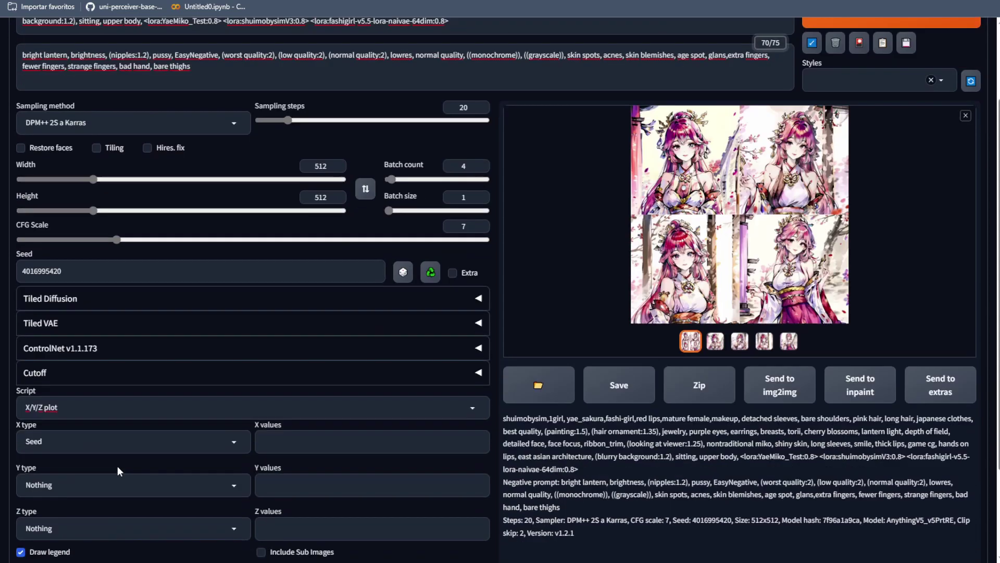
pyautogui.scroll(3, 177, 397)
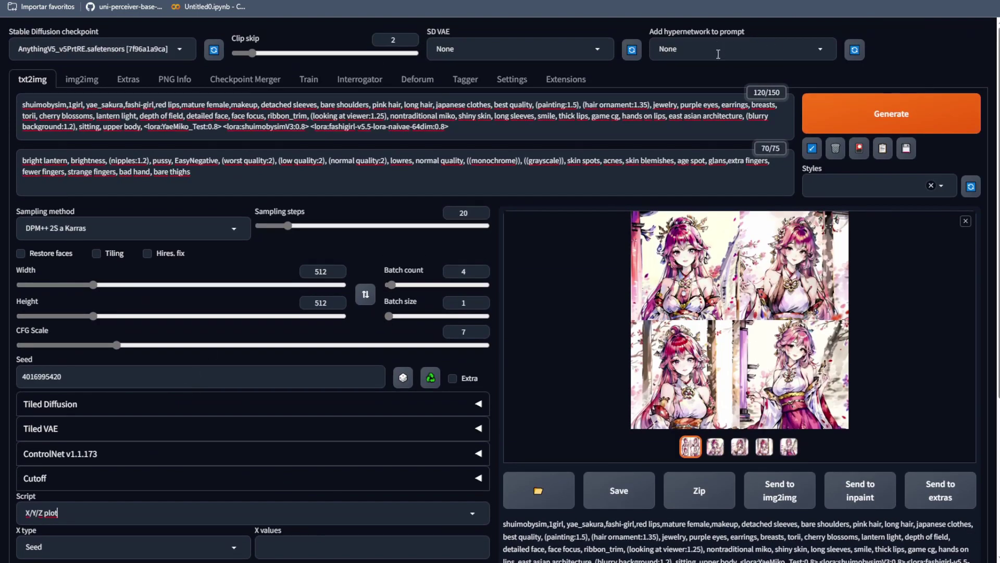
# Step: Load the earlier pink-haired Yae Miko image into PNG Info and send its generation parameters to txt2img
pyautogui.click(174, 80)
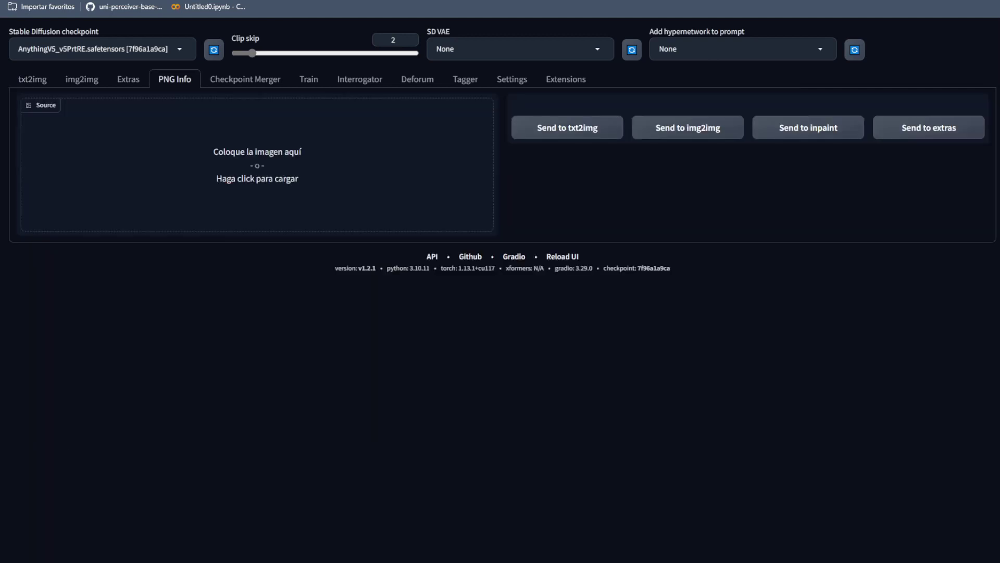
pyautogui.moveTo(995, 162); pyautogui.dragTo(432, 161)
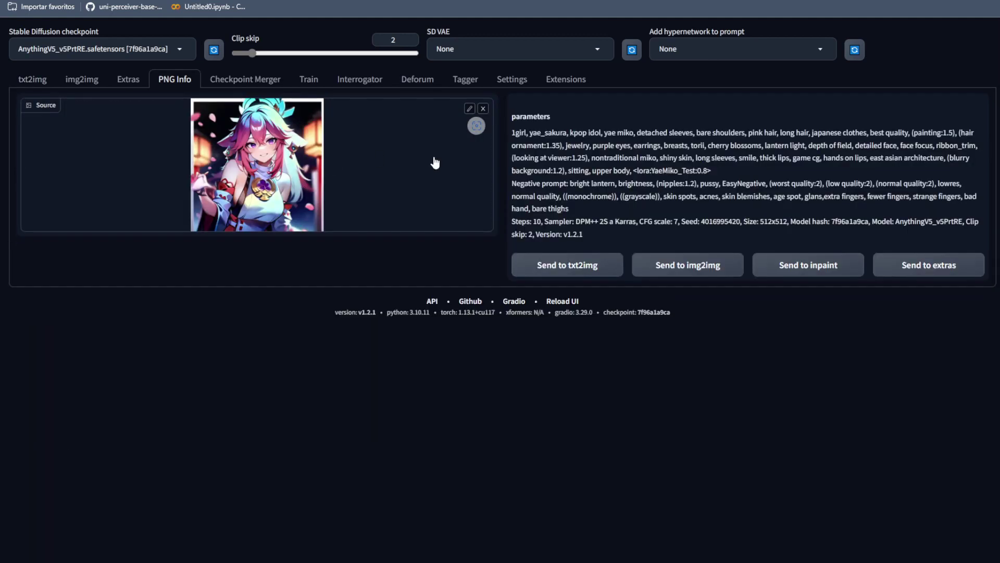
pyautogui.click(582, 271)
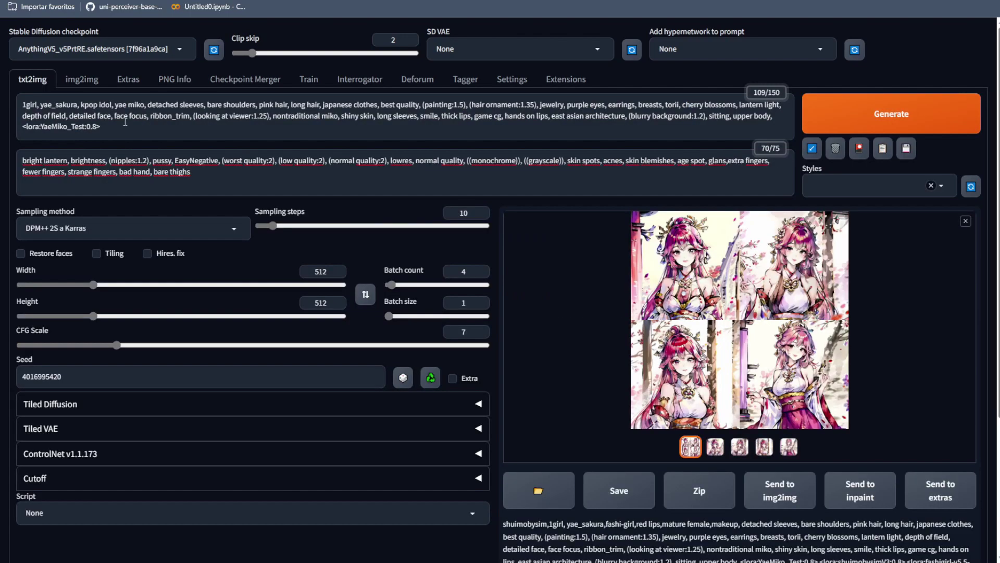
# Step: Enable the X/Y/Z plot script and set its X type to Prompt S/R
pyautogui.scroll(-4, 125, 133)
pyautogui.click(130, 346)
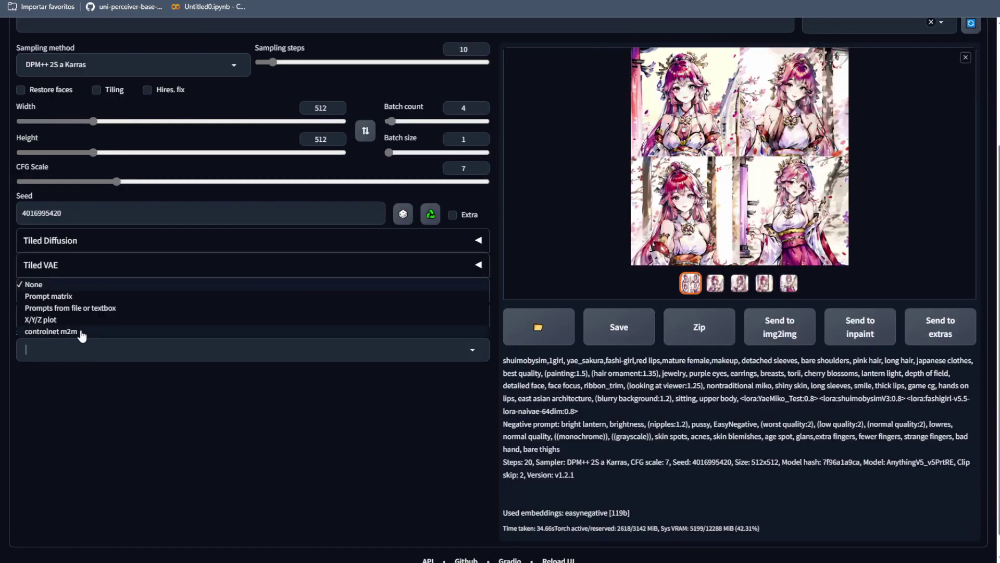
pyautogui.click(125, 320)
pyautogui.scroll(4, 121, 340)
pyautogui.click(125, 546)
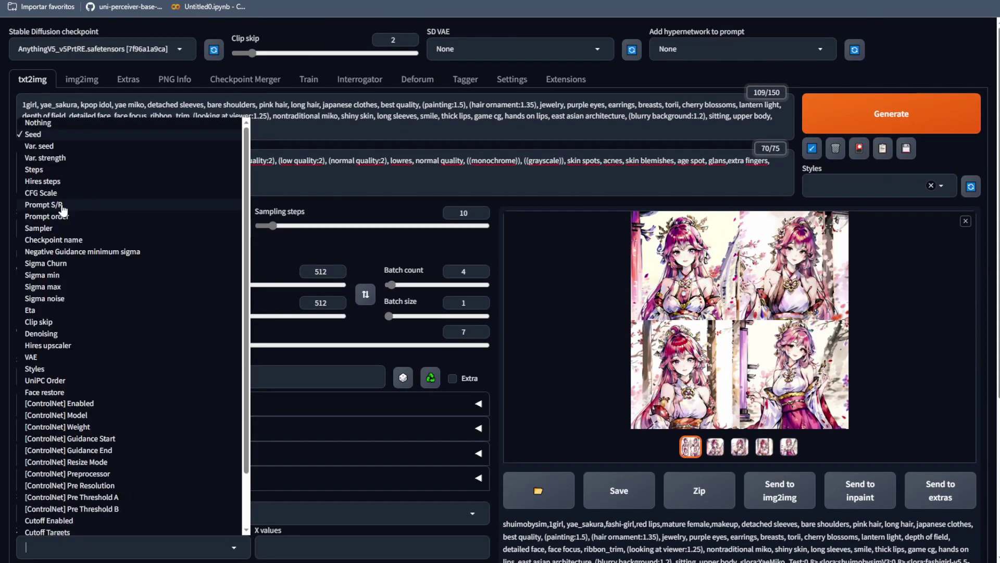
pyautogui.click(68, 205)
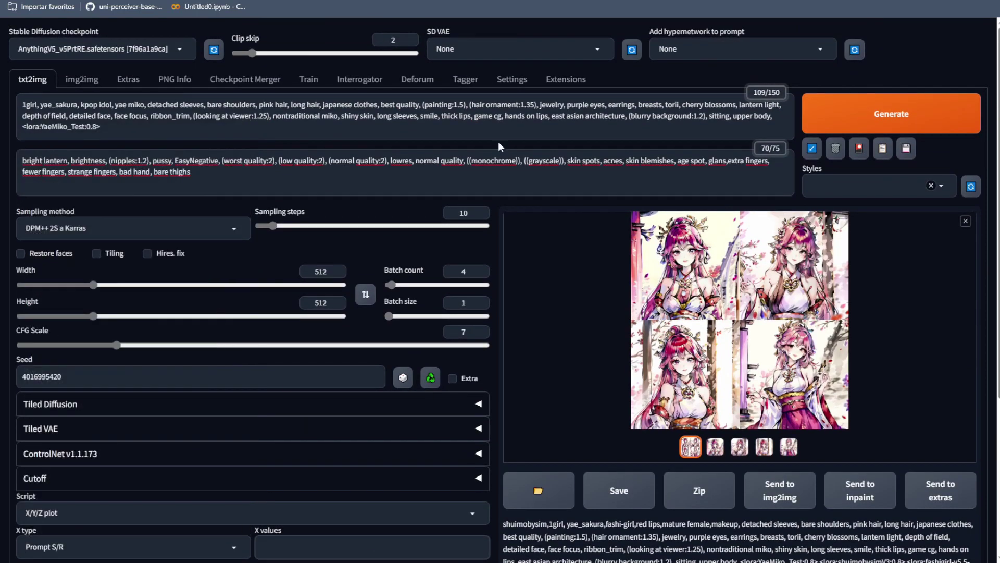
# Step: Copy the <lora:YaeMiko_Test:0.8> tag from the prompt into the X values of the plot
pyautogui.moveTo(112, 131); pyautogui.dragTo(9, 137)
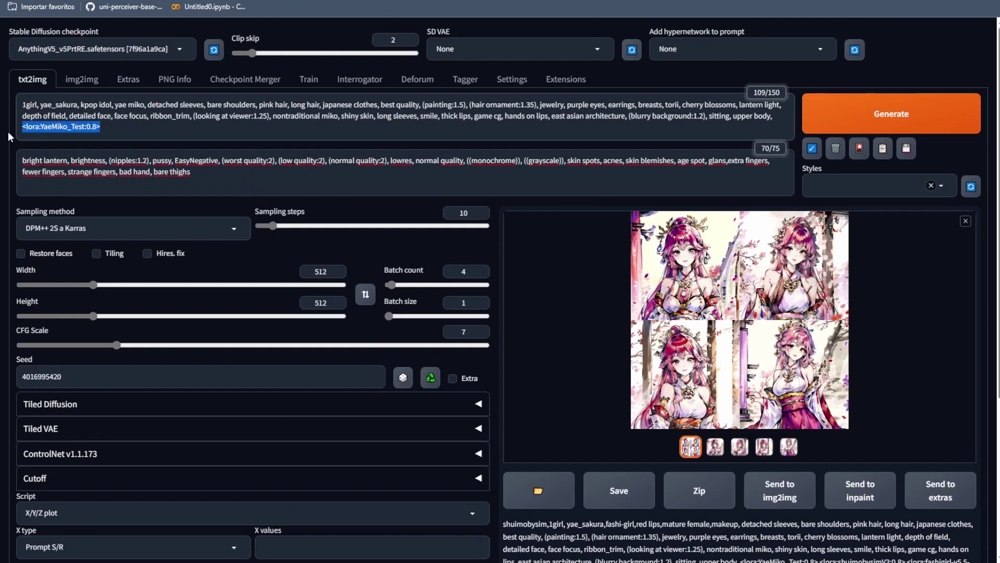
pyautogui.hotkey('ctrl', 'c')
pyautogui.scroll(-4, 339, 302)
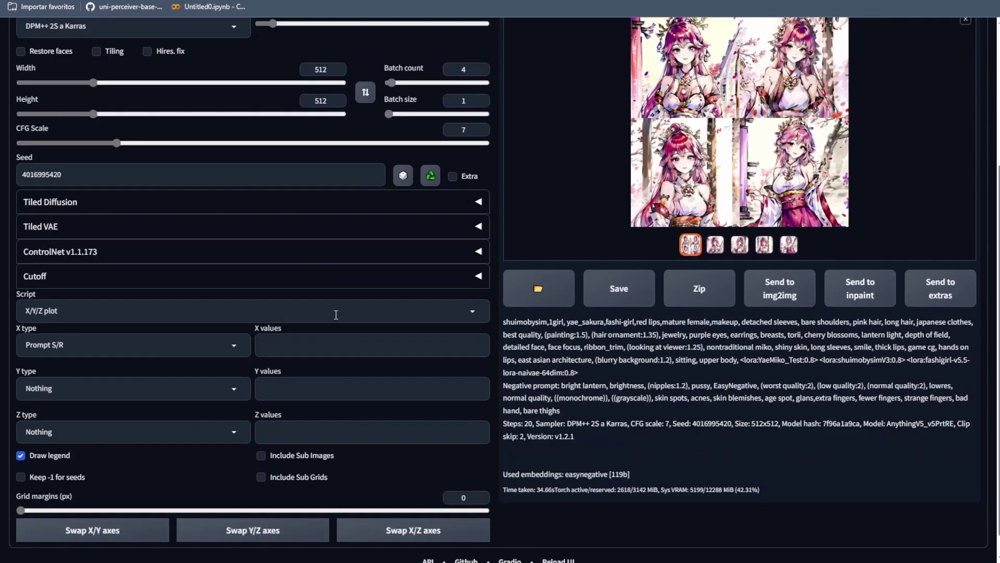
pyautogui.click(313, 320)
pyautogui.hotkey('ctrl', 'v')
# Step: Edit the YaeMiko_Test LoRA weight in the prompt and set the X values tag to <lora:YaeMiko_Test:0.1>
pyautogui.scroll(4, 313, 320)
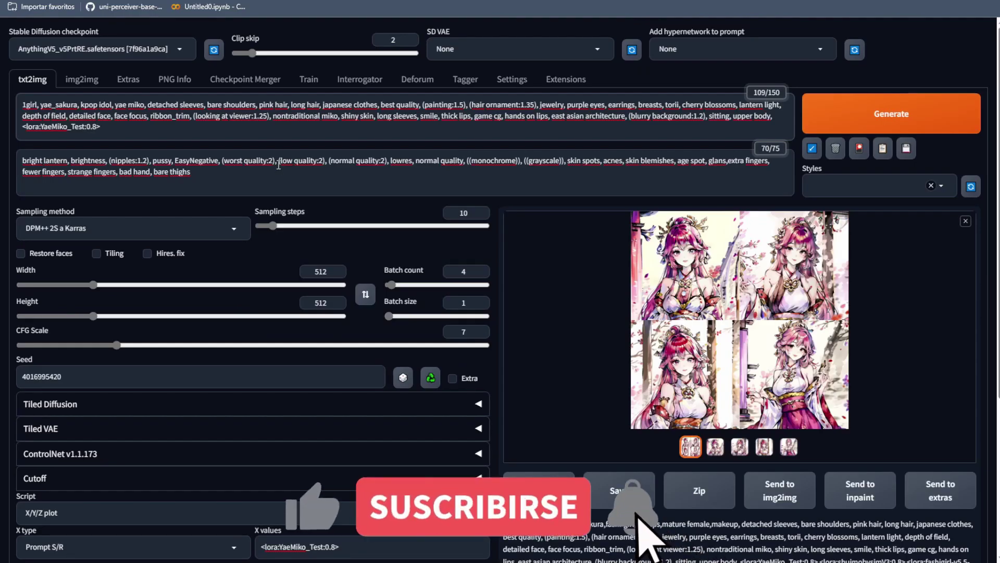
pyautogui.press('BackSpace')
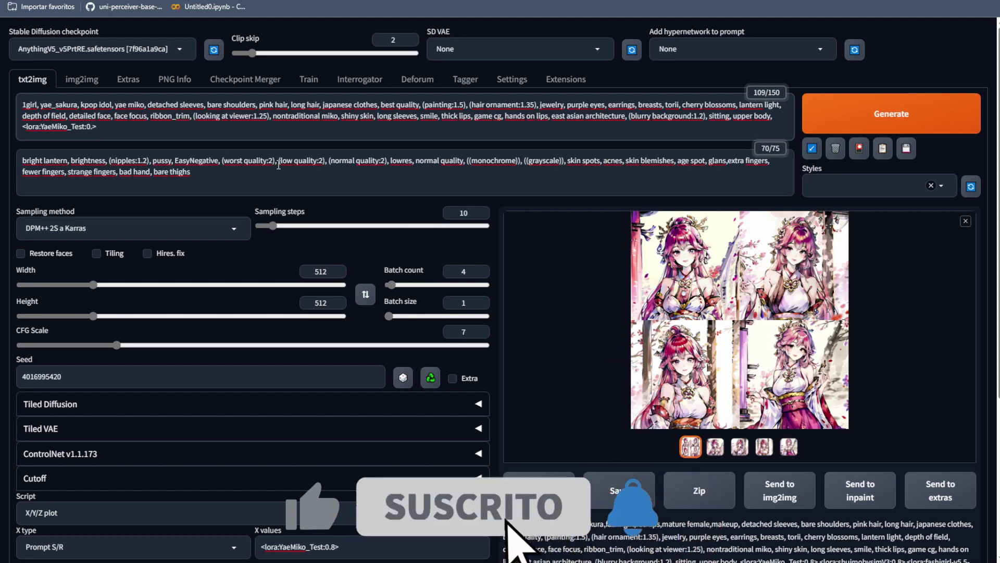
pyautogui.scroll(-3, 314, 525)
pyautogui.click(339, 383)
pyautogui.press('BackSpace')
pyautogui.press('BackSpace')
pyautogui.write('1>')
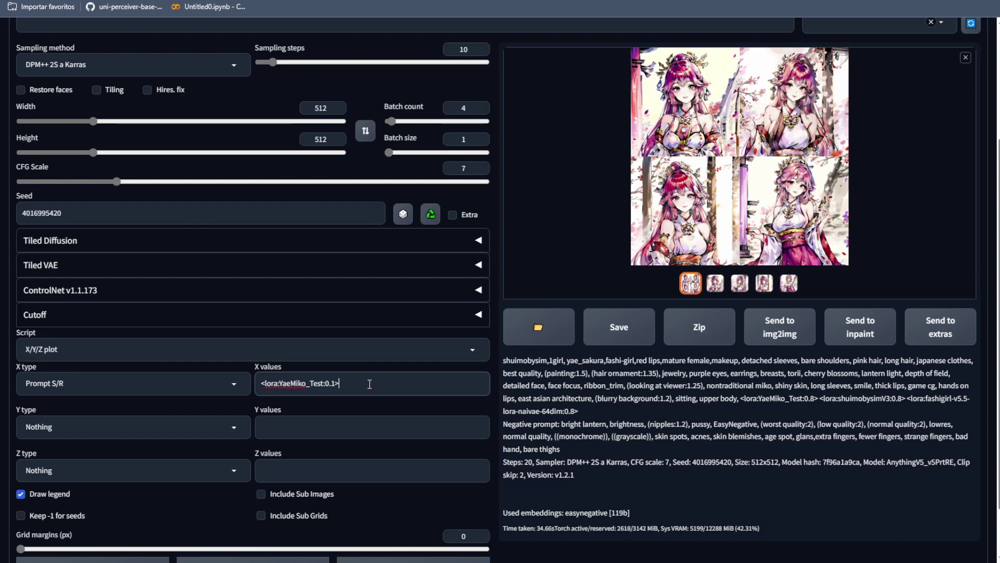
# Step: Extend the X values with comma-separated YaeMiko_Test tags for weights 0.2 through 1 in steps of 0.1
pyautogui.hotkey('ctrl', 'v')
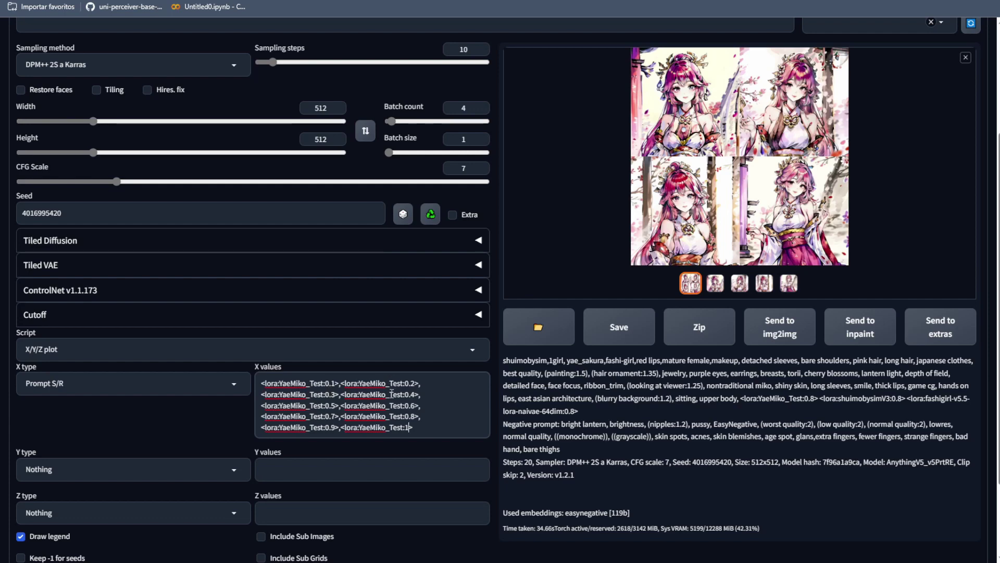
pyautogui.moveTo(327, 383); pyautogui.dragTo(335, 383)
pyautogui.scroll(3, 559, 419)
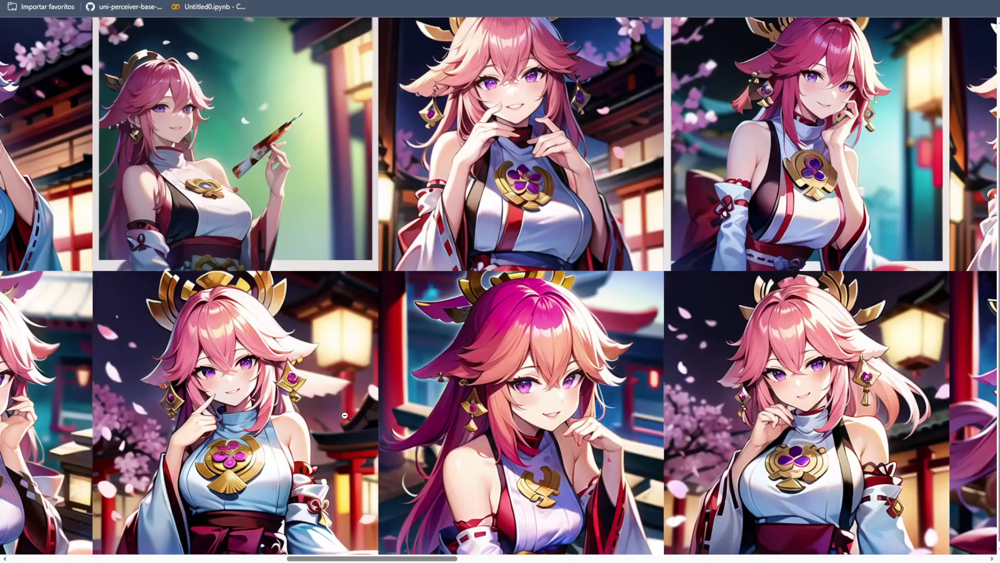
# Step: Compare the images across the YaeMiko_Test weights from 0.1 to 1 in the generated plot grid
pyautogui.scroll(-2, 377, 408)
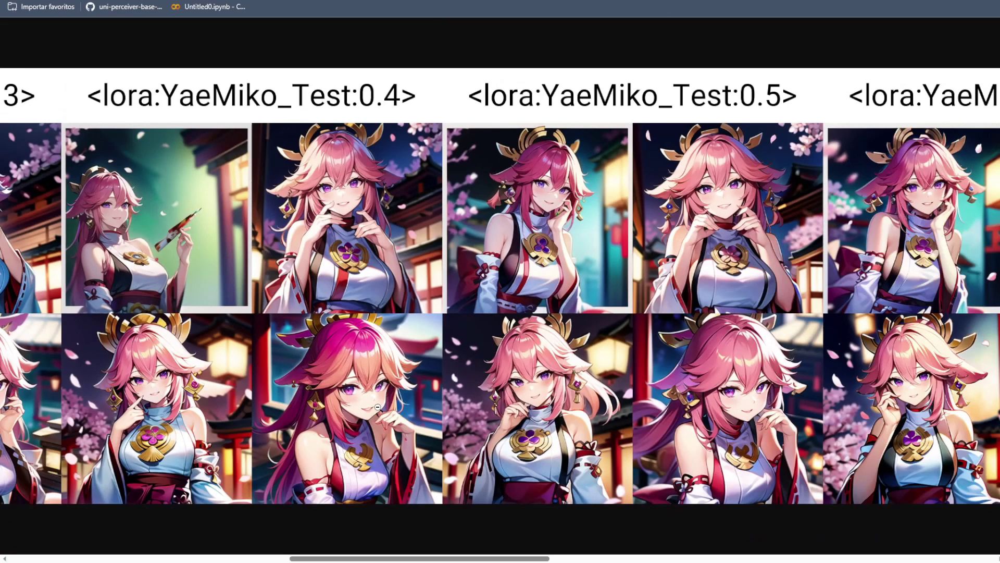
pyautogui.moveTo(333, 558); pyautogui.dragTo(54, 558)
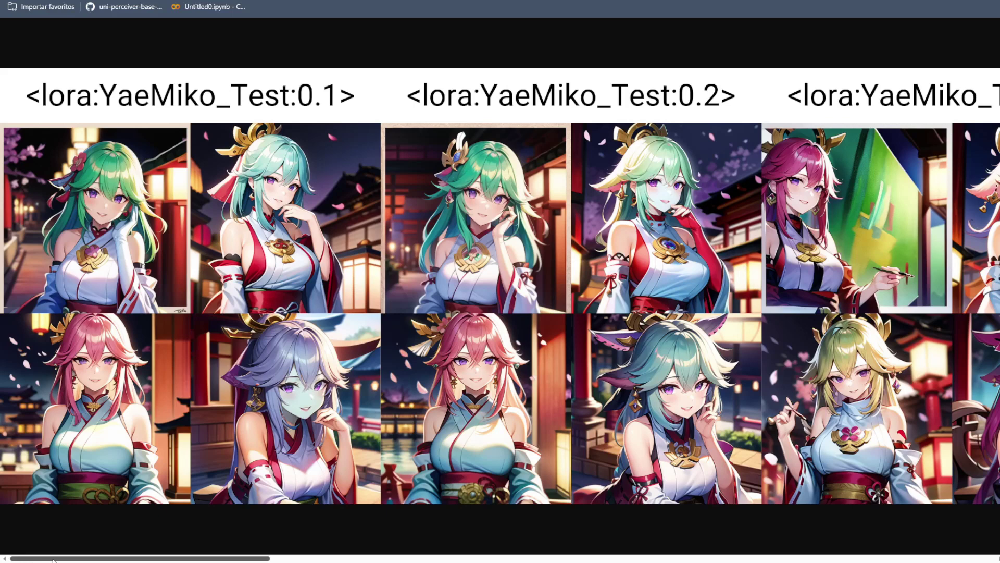
pyautogui.moveTo(116, 559); pyautogui.dragTo(845, 561)
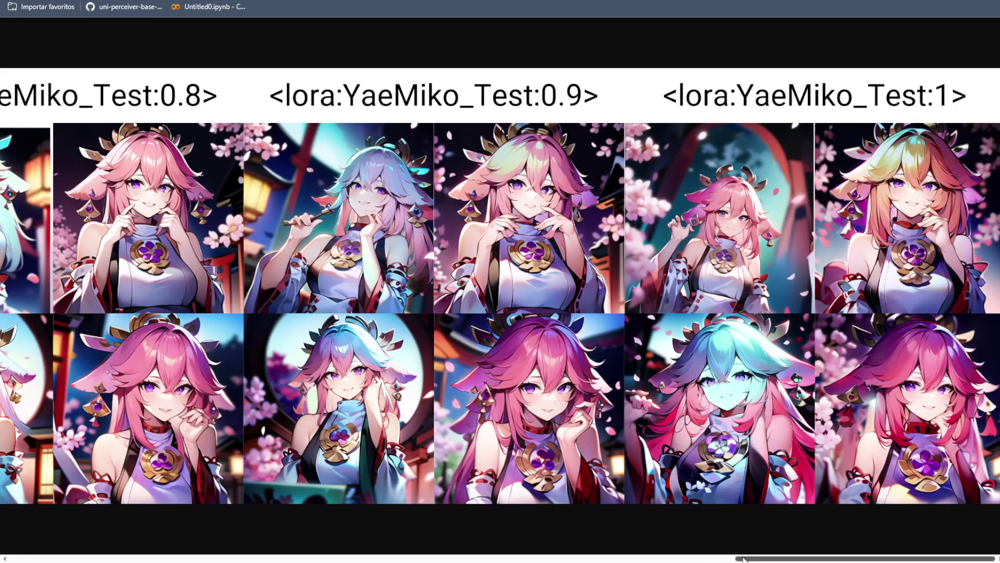
pyautogui.moveTo(736, 558); pyautogui.dragTo(555, 559)
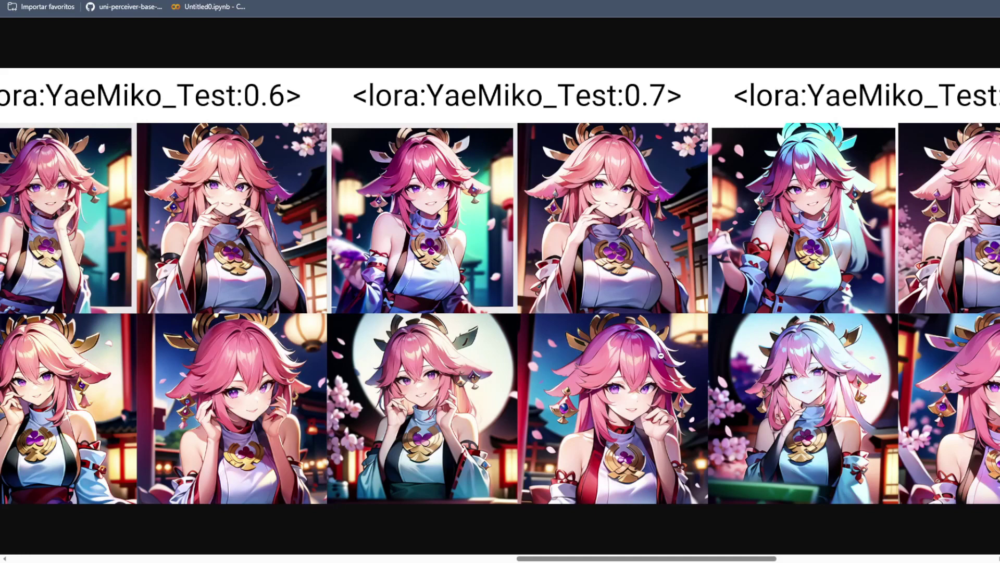
pyautogui.moveTo(575, 559); pyautogui.dragTo(326, 559)
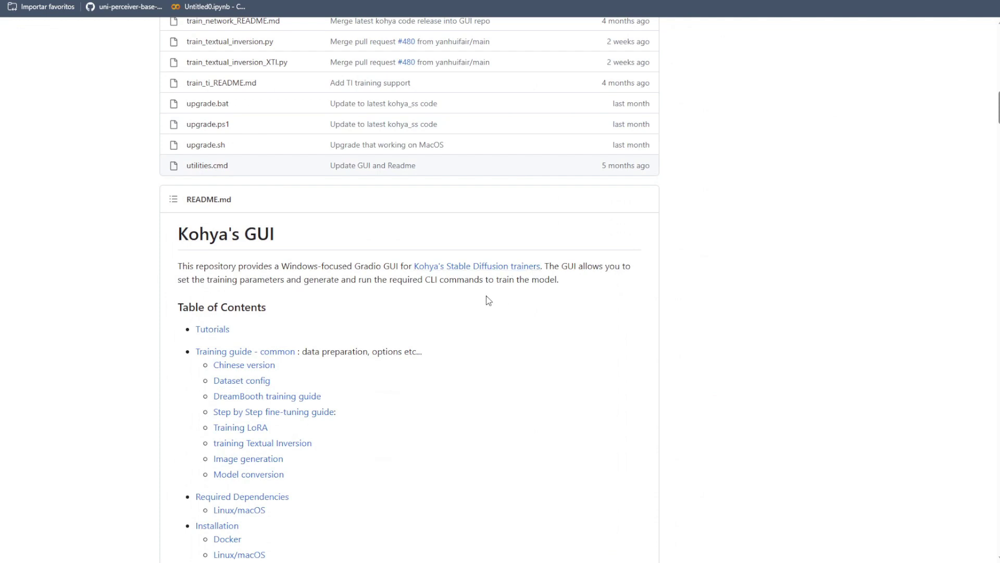
# Step: Examine the README and table of contents of the Kohya's GUI repository on GitHub
pyautogui.scroll(3, 565, 286)
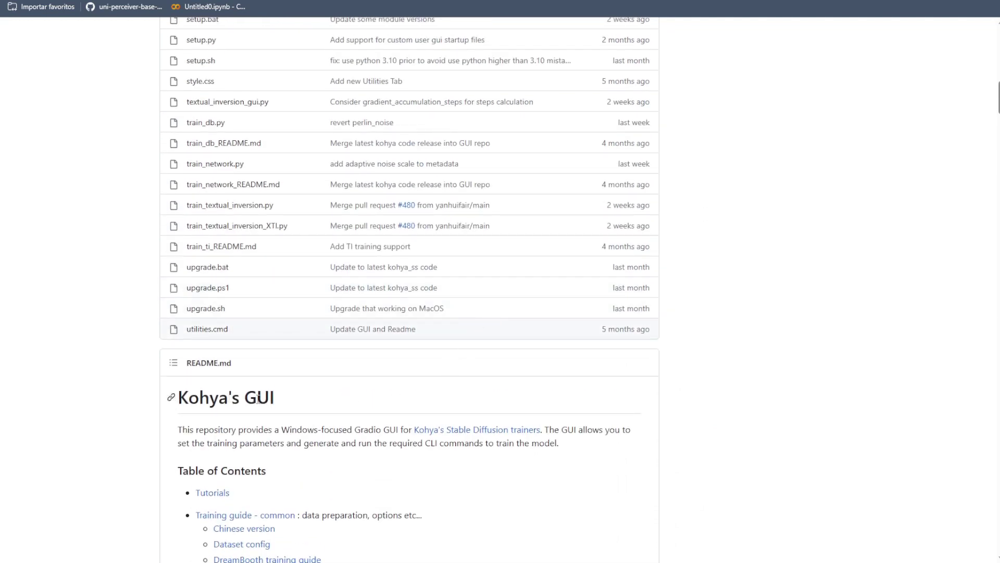
pyautogui.scroll(-3, 374, 415)
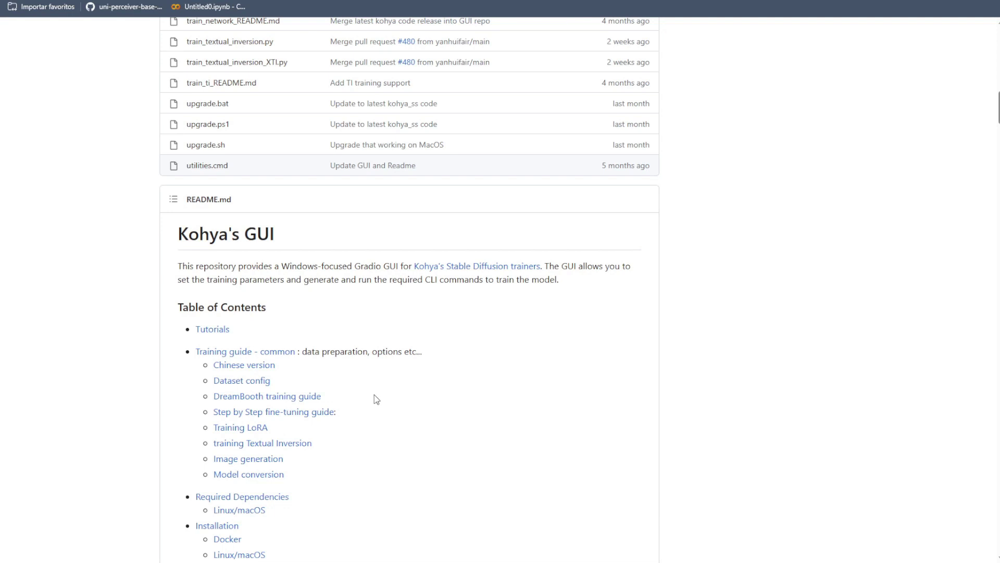
pyautogui.scroll(-3, 421, 415)
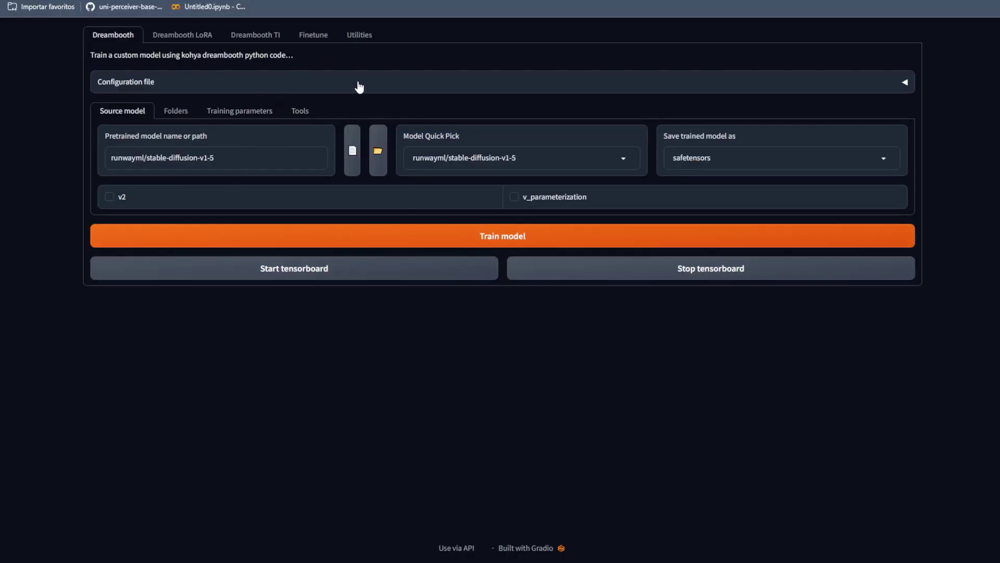
# Step: Examine the folder settings and training parameters for Dreambooth LoRA in Kohya's GUI
pyautogui.click(176, 42)
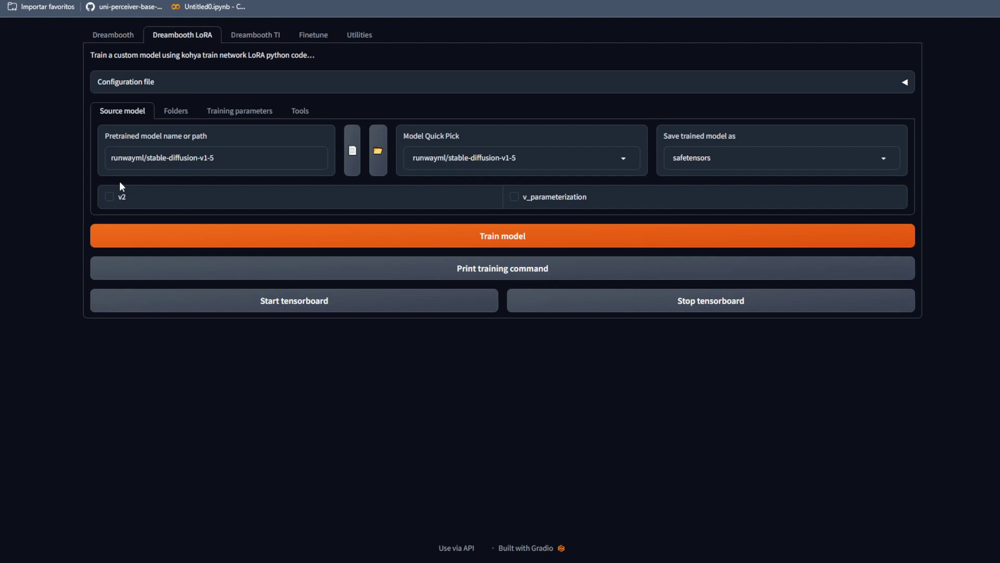
pyautogui.click(185, 120)
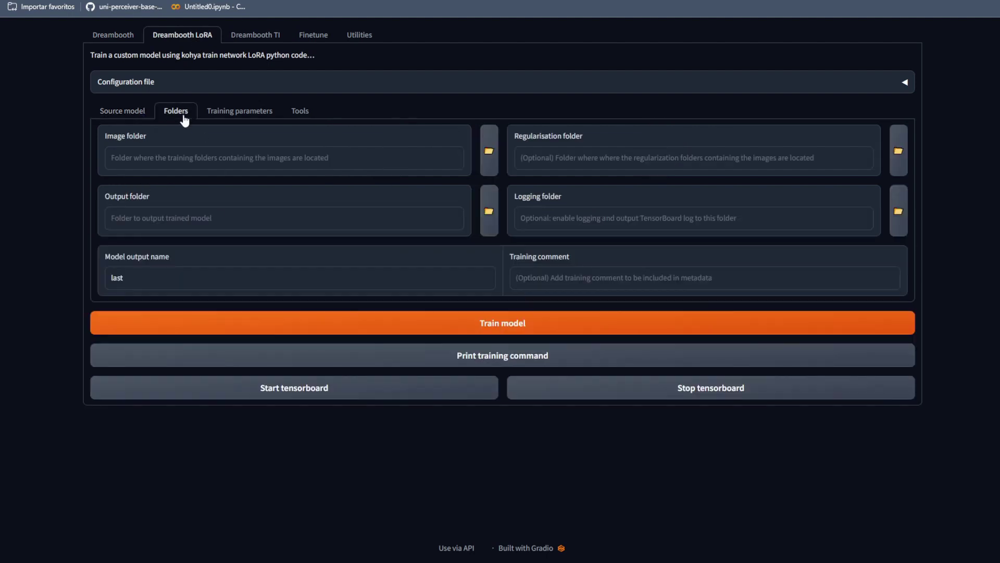
pyautogui.click(224, 110)
pyautogui.scroll(5, 255, 286)
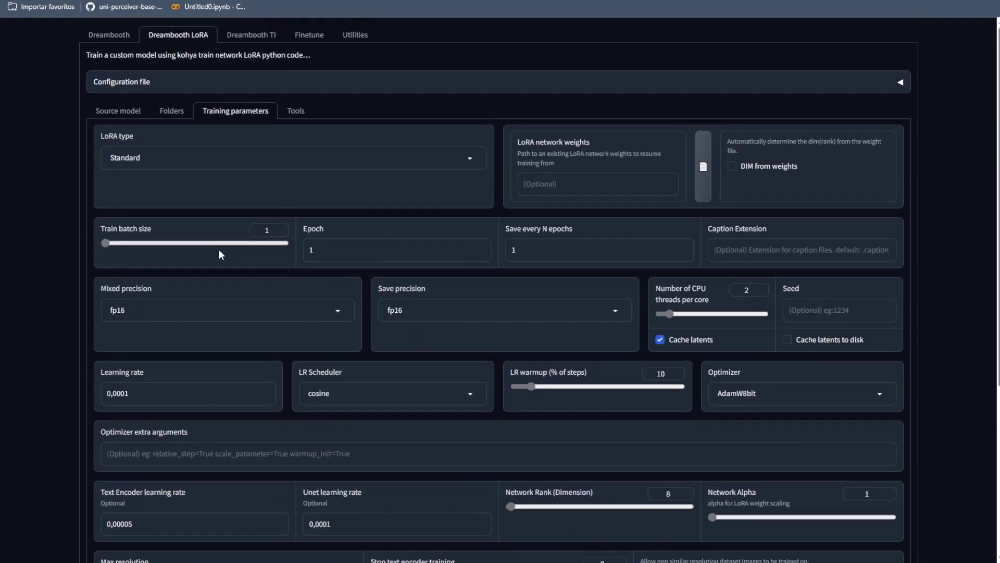
pyautogui.scroll(-2, 325, 156)
pyautogui.scroll(2, 255, 234)
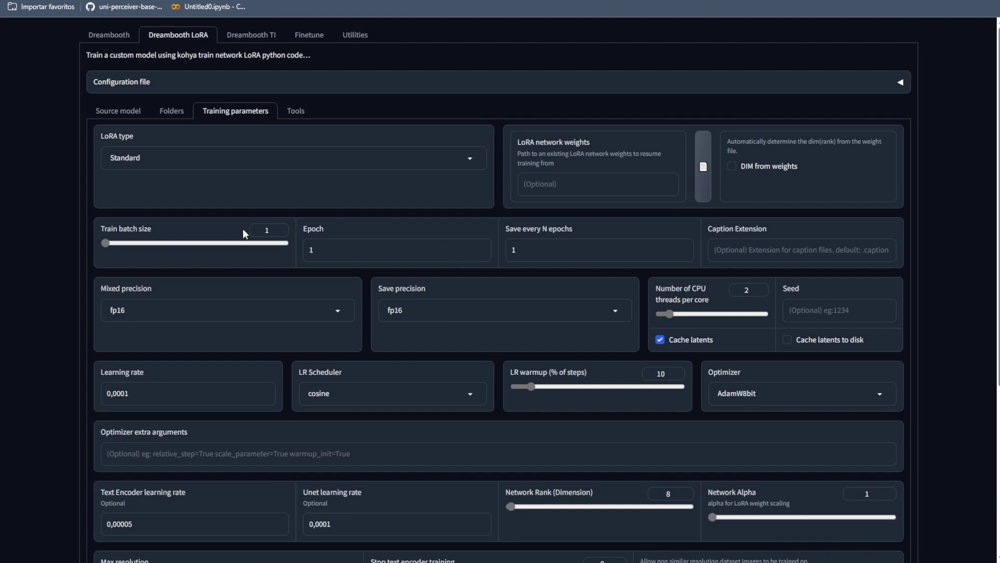
pyautogui.scroll(-2, 243, 228)
pyautogui.scroll(2, 265, 392)
# Step: Review the Dreambooth LoRA tools for folder preparation, dataset balancing, merging and resizing LoRAs
pyautogui.click(296, 110)
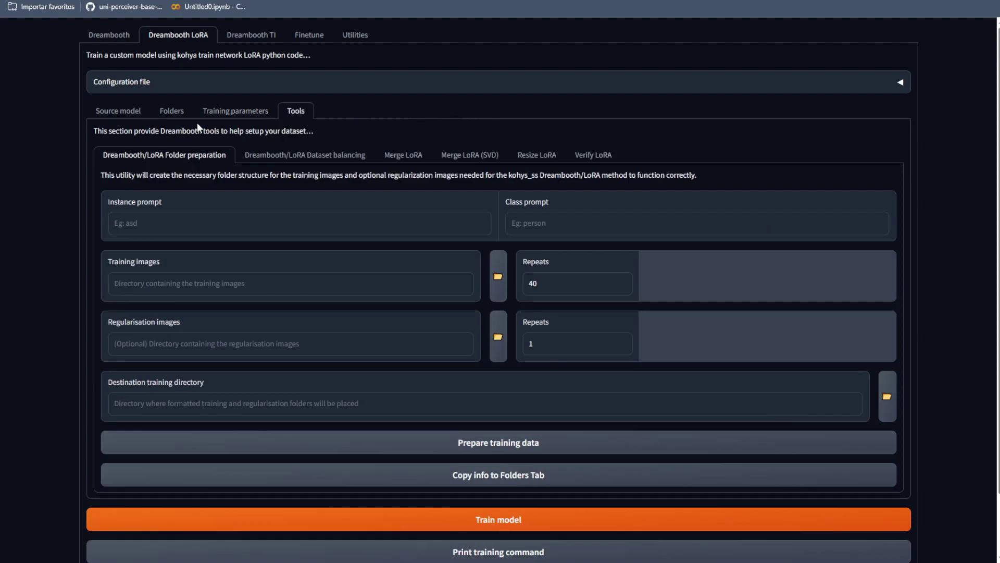
pyautogui.click(298, 162)
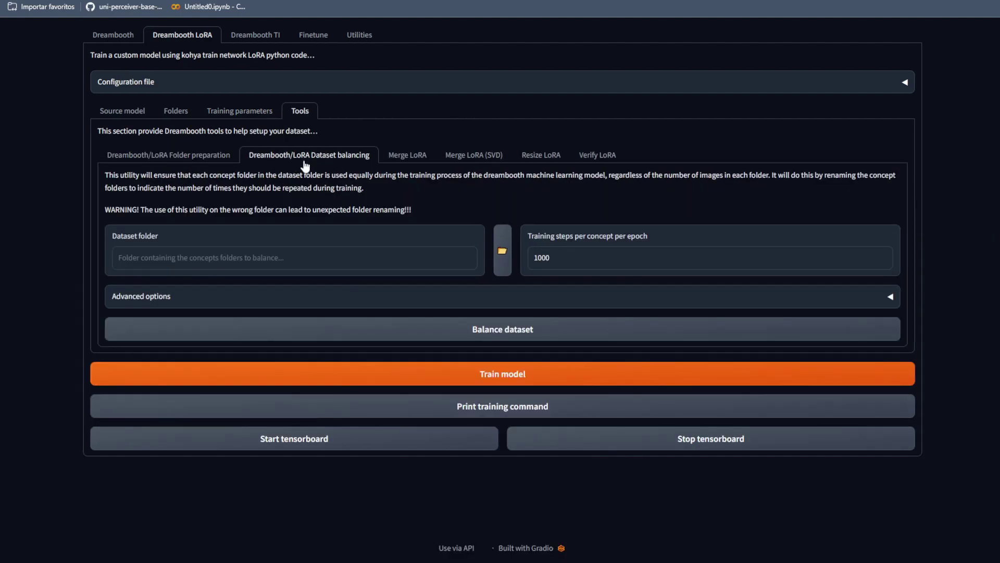
pyautogui.click(408, 155)
pyautogui.click(541, 155)
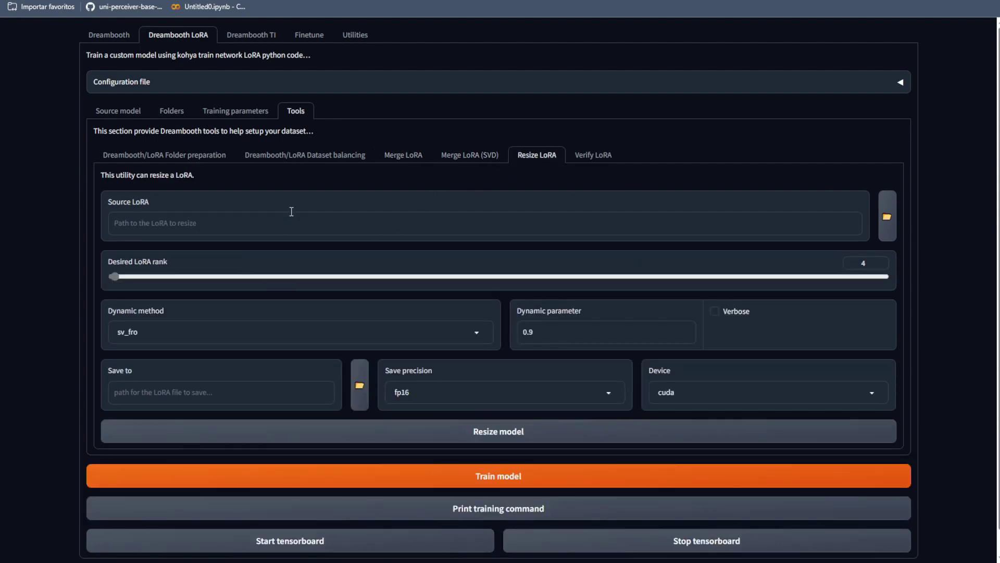
# Step: Set up resizing YaeMiko_Test.safetensors to LoRA rank 4 with fp16 save precision and lowyaemiko.safetensors as the output file
pyautogui.moveTo(115, 276)
pyautogui.mouseDown()
pyautogui.moveTo(864, 284)
pyautogui.moveTo(117, 279)
pyautogui.mouseUp()
pyautogui.click(686, 388)
pyautogui.click(641, 408)
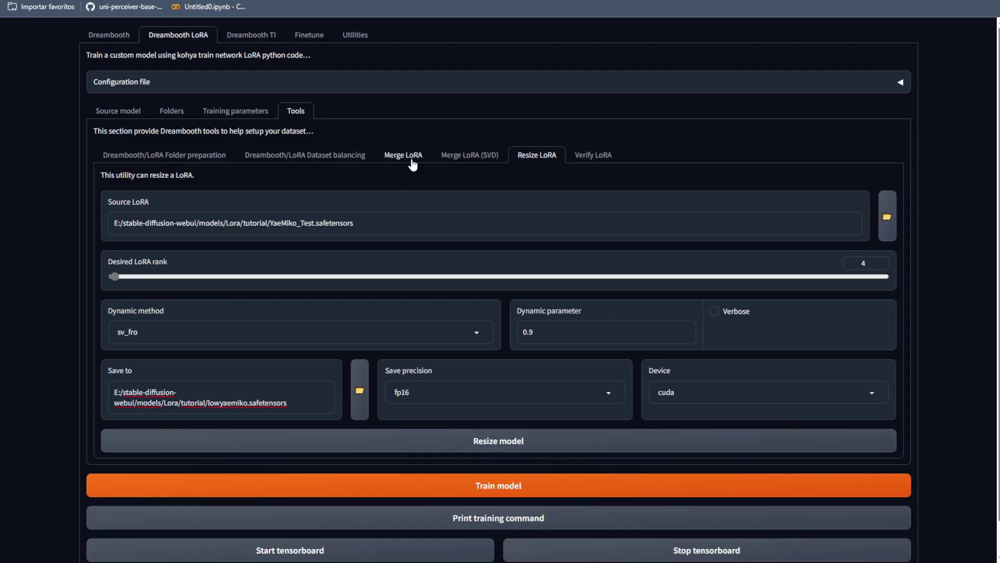
# Step: Configure an SVD merge of fashigirl-v5.5-lora-naivae-64dim and YaeMiko_Test with New Rank and New Conv Rank 64, and choose the save location
pyautogui.click(404, 155)
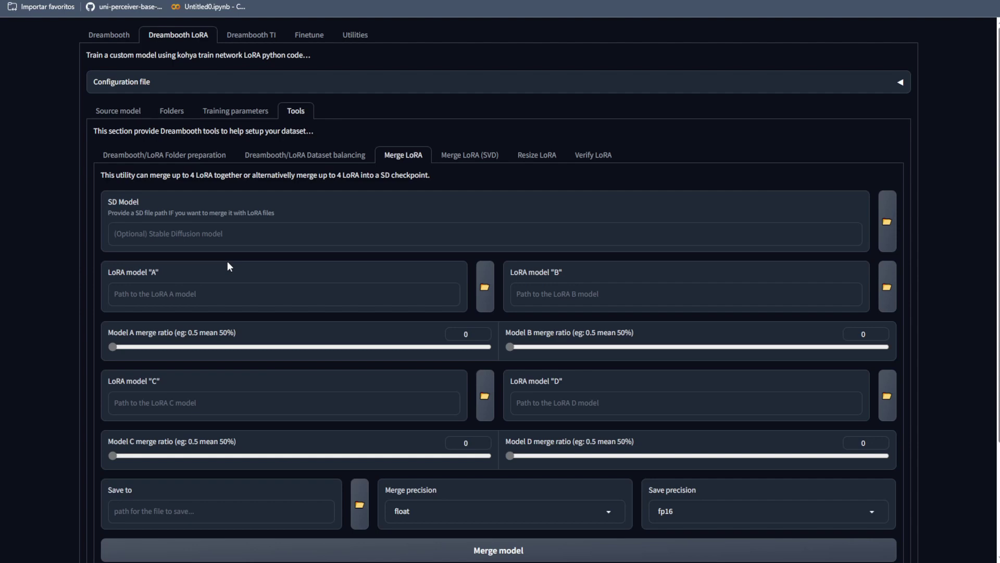
pyautogui.click(461, 158)
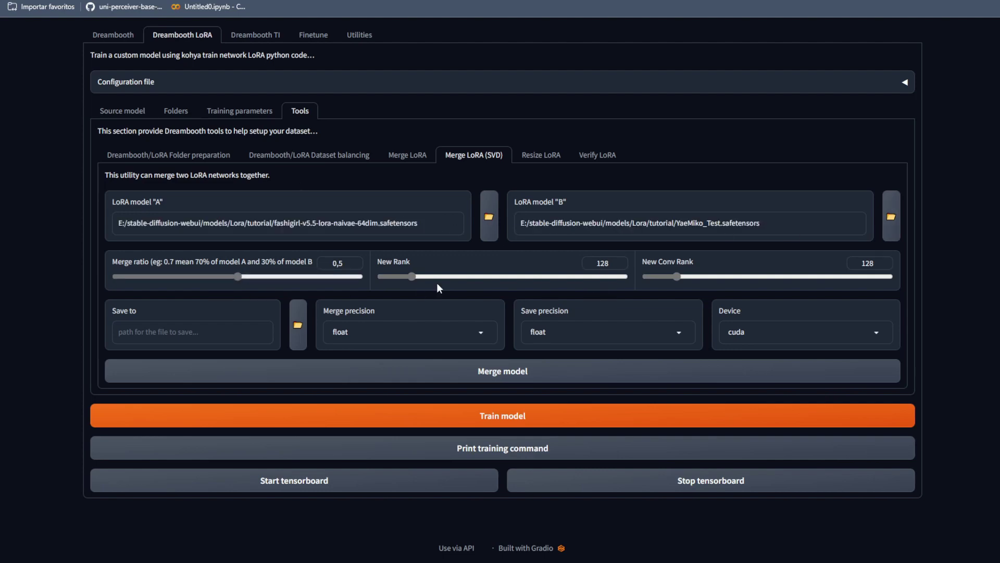
pyautogui.doubleClick(603, 265)
pyautogui.write('64')
pyautogui.doubleClick(867, 263)
pyautogui.write('64')
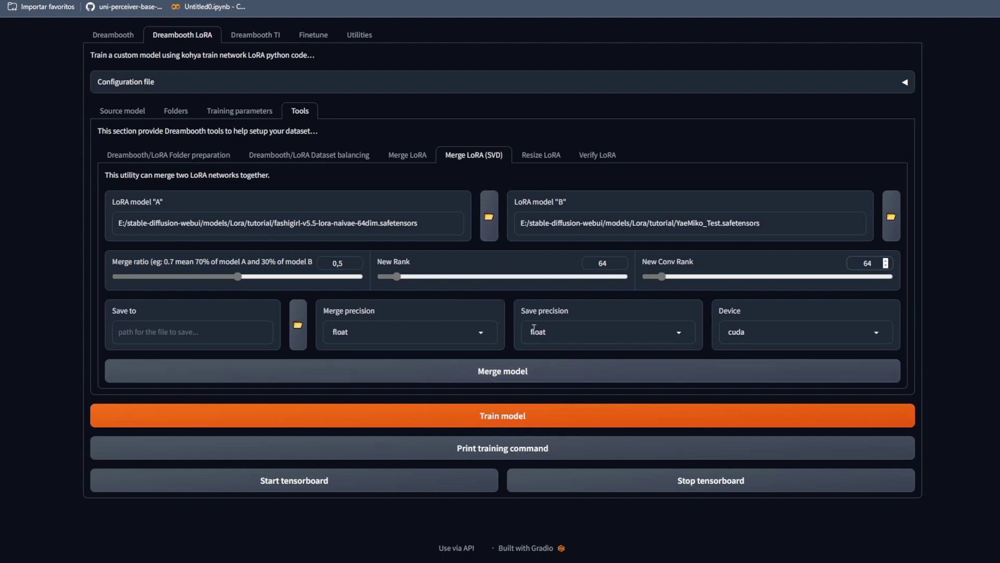
pyautogui.click(298, 325)
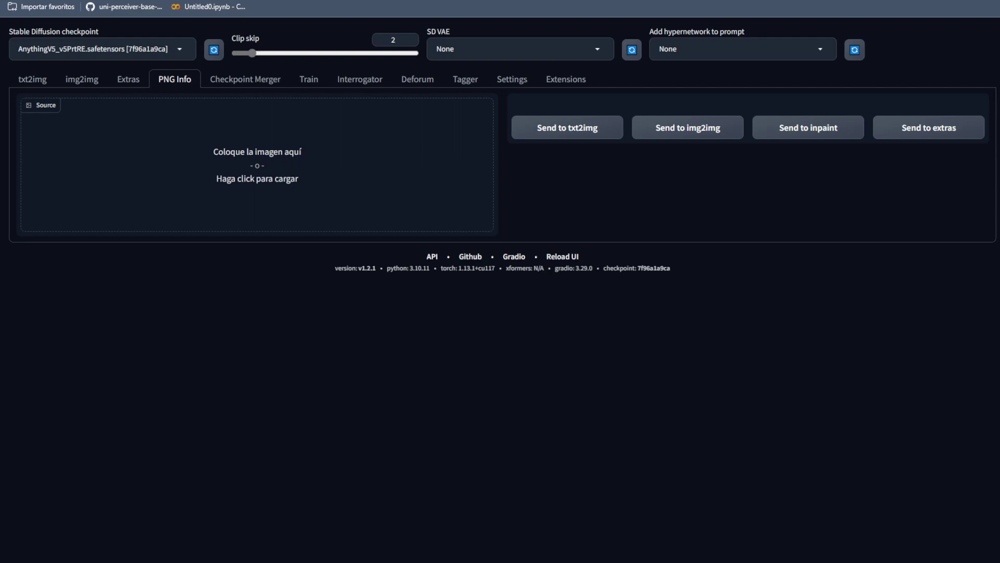
# Step: Transfer the generation parameters of the pink-haired character image to txt2img and delete the three LoRA tags from its prompt
pyautogui.moveTo(258, 165); pyautogui.dragTo(468, 134)
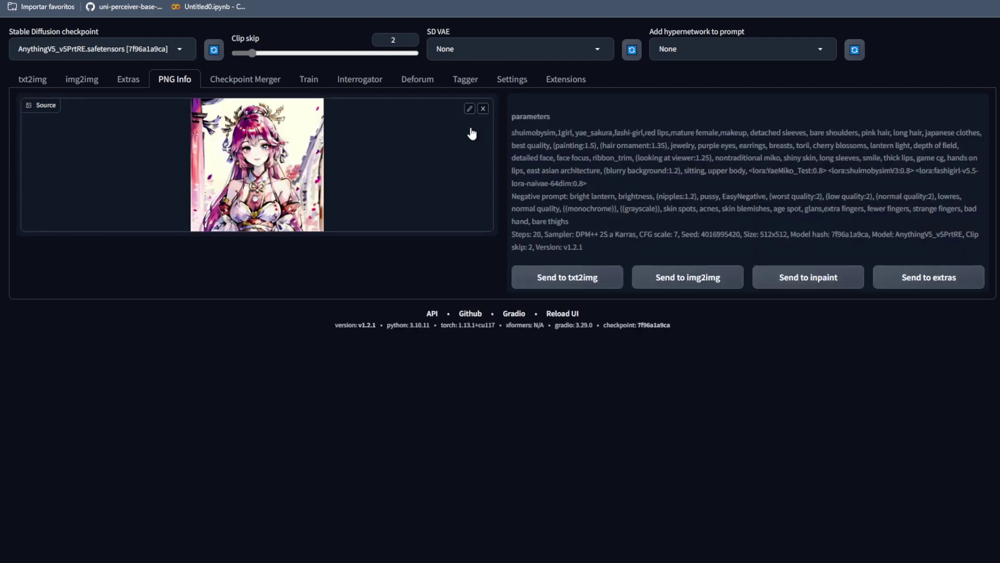
pyautogui.click(569, 284)
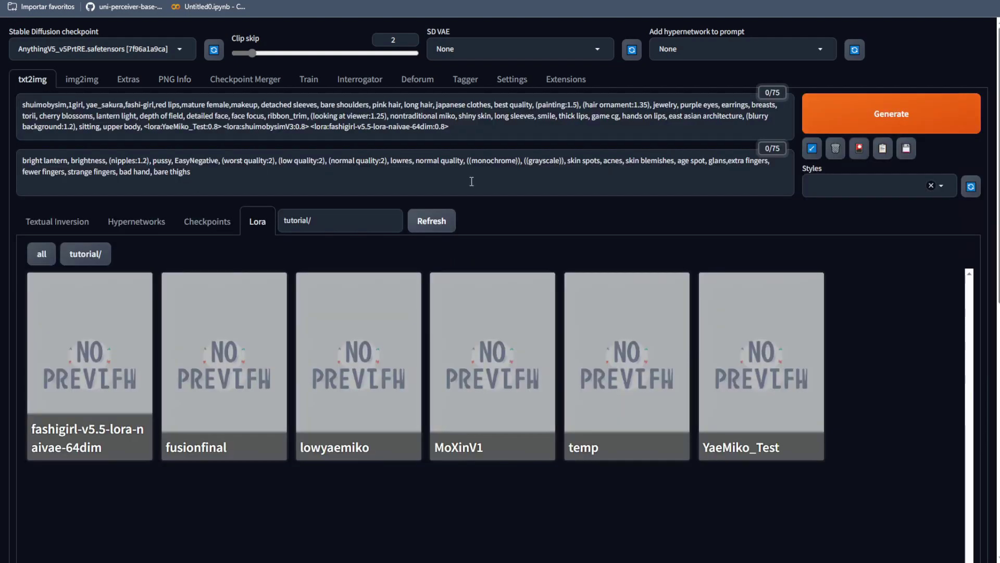
pyautogui.moveTo(458, 132); pyautogui.dragTo(143, 137)
pyautogui.press('BackSpace')
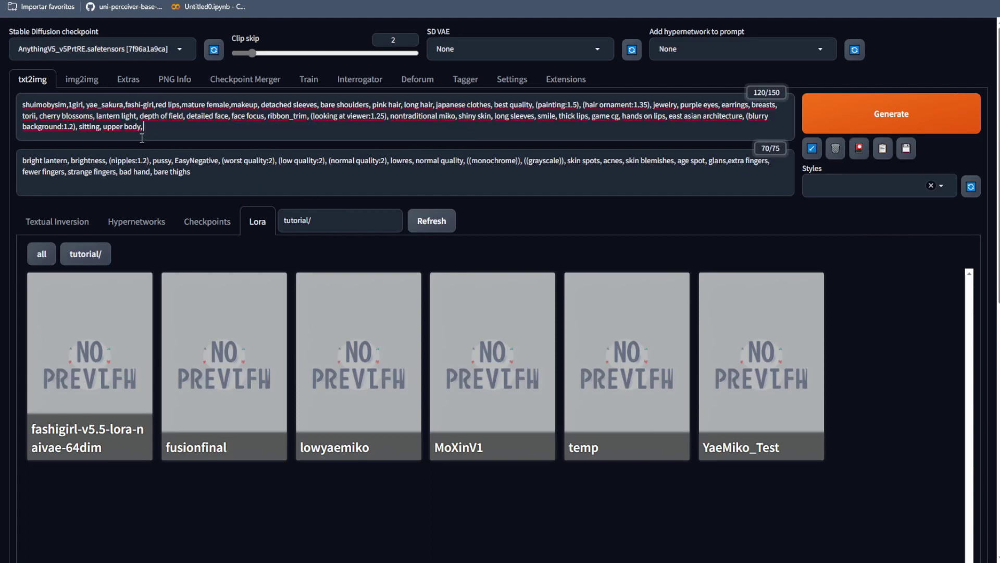
# Step: Add the fusionfinal LoRA to the end of the prompt with a weight of 0.8
pyautogui.click(235, 424)
pyautogui.click(208, 129)
pyautogui.press('BackSpace')
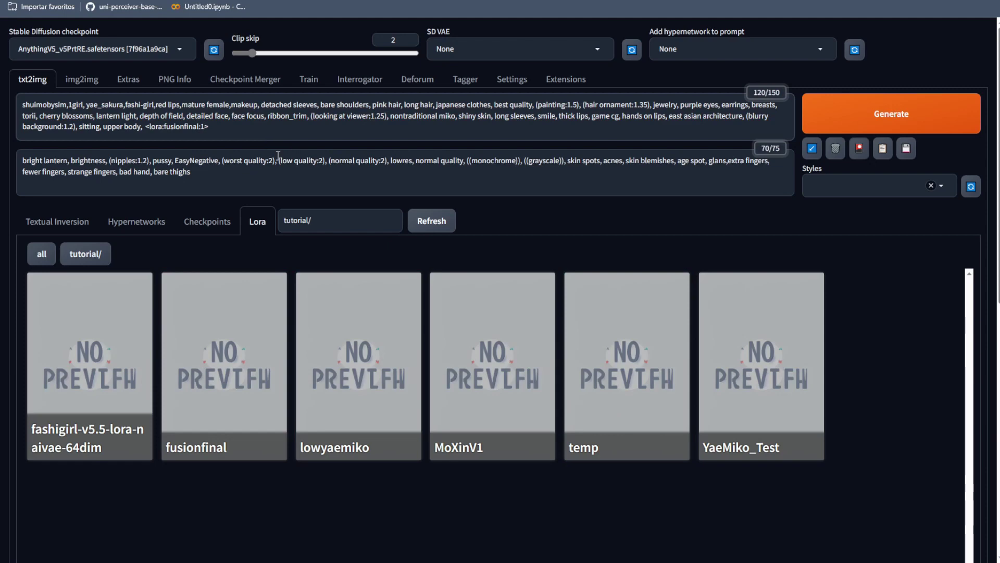
pyautogui.write('0.8')
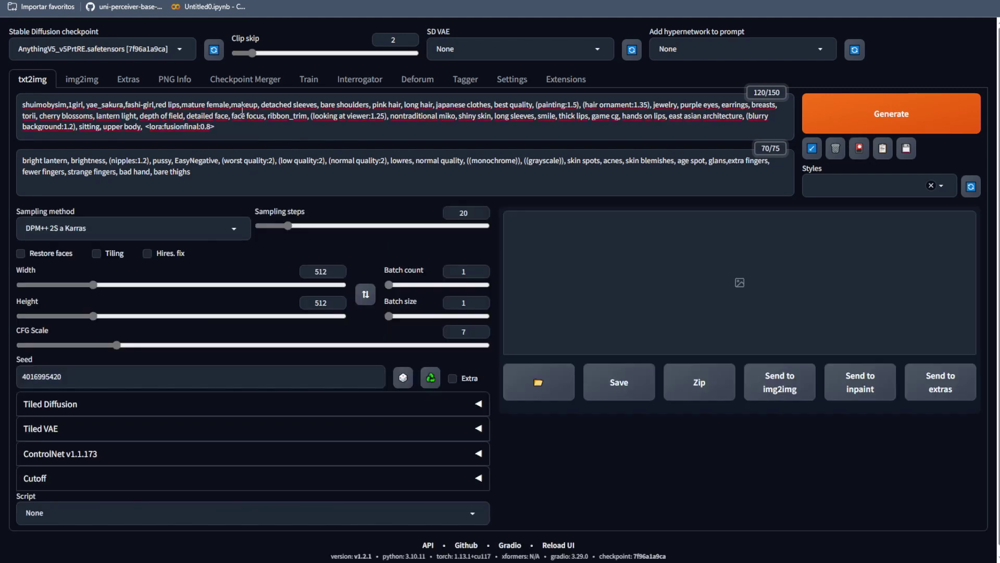
# Step: Set the batch count to 4 and generate the images with the fusionfinal LoRA
pyautogui.click(482, 268)
pyautogui.click(483, 268)
pyautogui.click(482, 274)
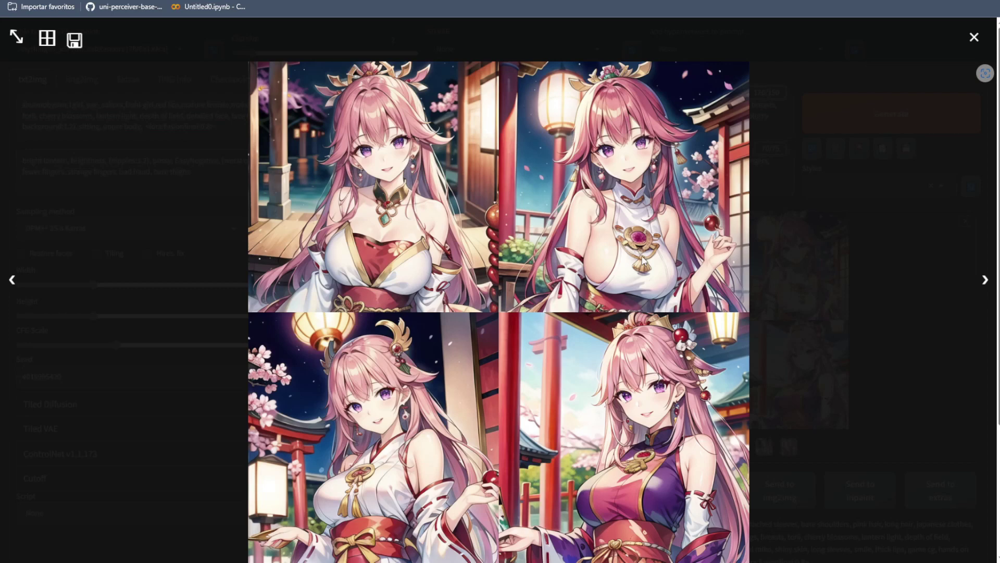
# Step: Examine the grid of images generated with the fusionfinal LoRA at full size
pyautogui.click(804, 302)
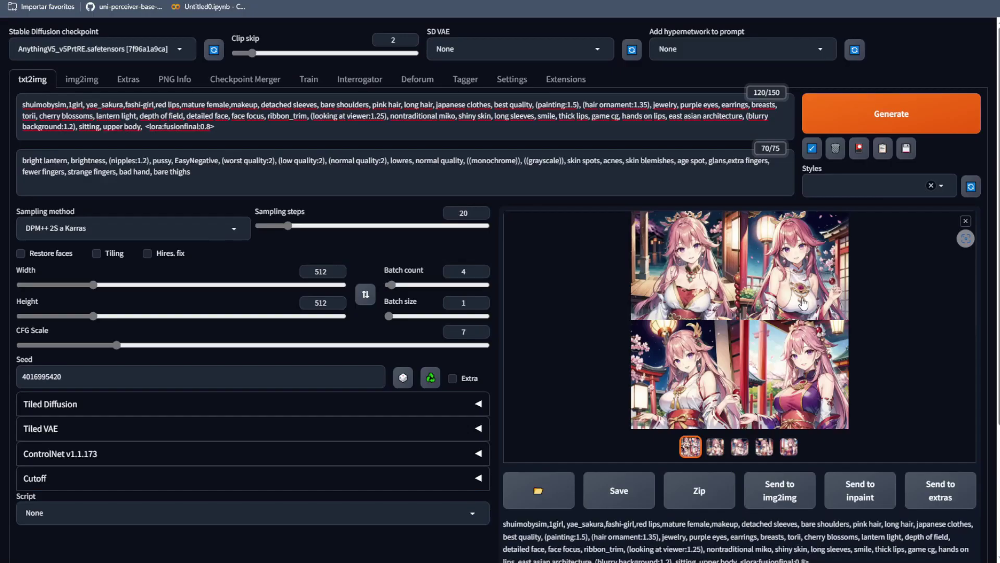
pyautogui.click(697, 288)
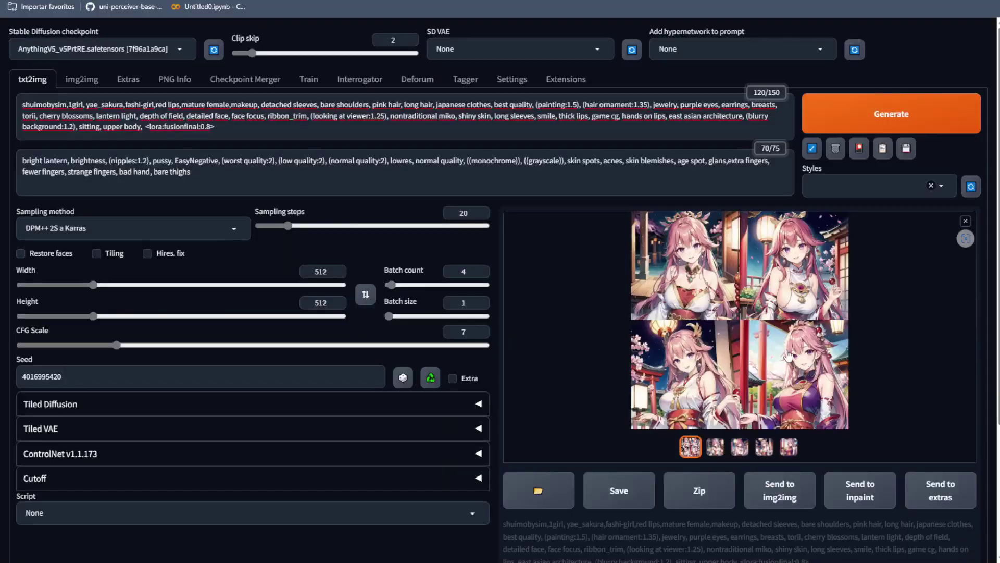
pyautogui.click(807, 369)
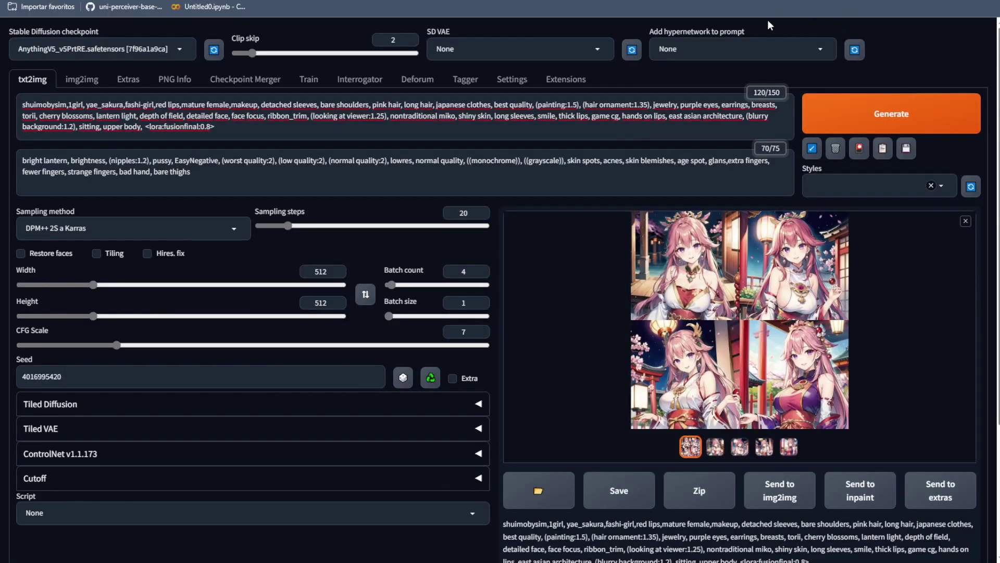
pyautogui.click(729, 292)
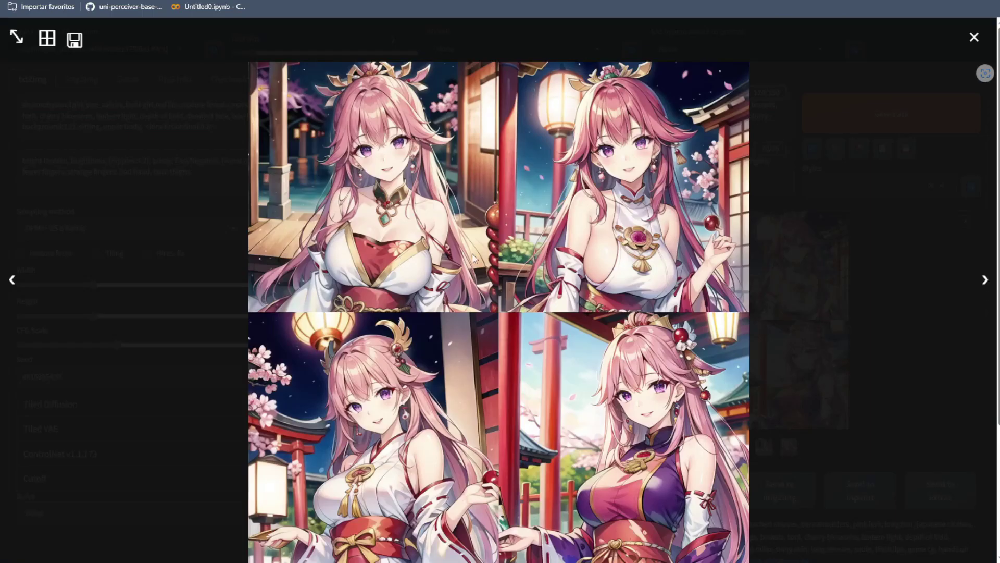
pyautogui.click(807, 254)
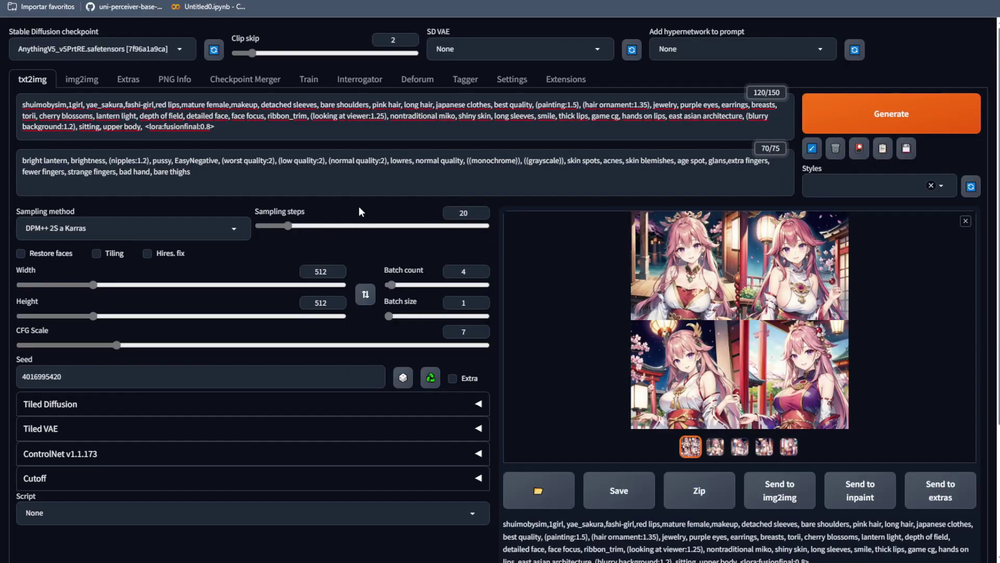